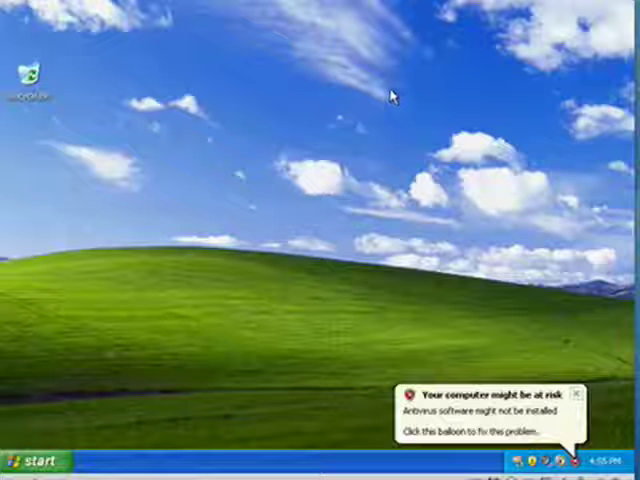
Step: Launch Windows Update from All Programs in the Start menu
left_click(38, 462)
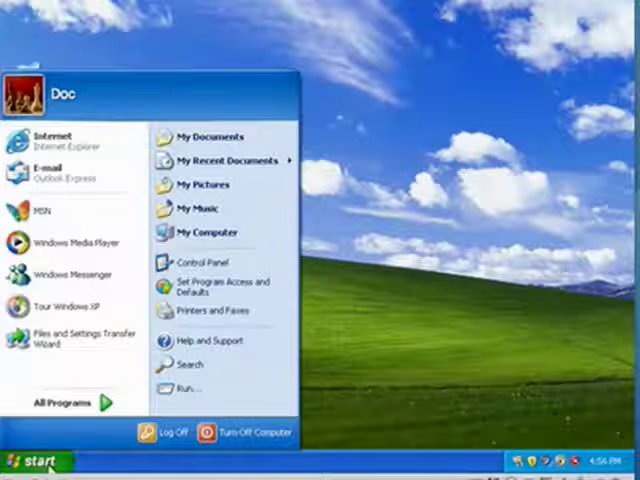
left_click(70, 402)
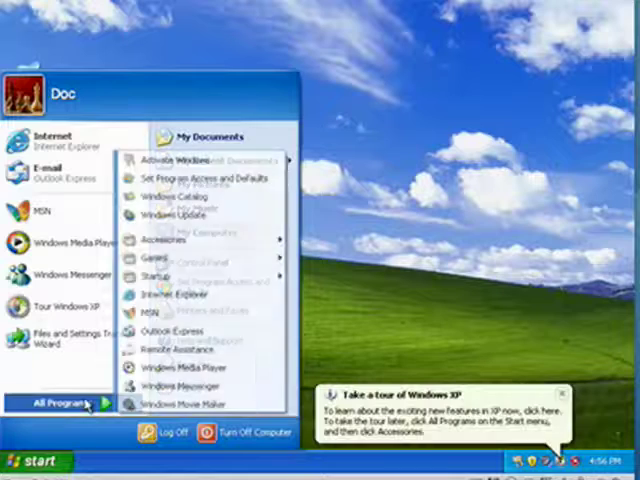
left_click(192, 216)
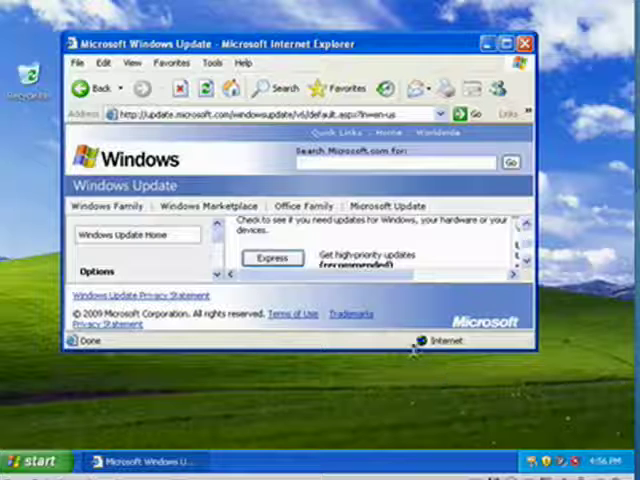
Step: Enlarge the Internet Explorer window to reveal the News panel and dismiss the activation reminder
left_click_drag(415, 345, 407, 412)
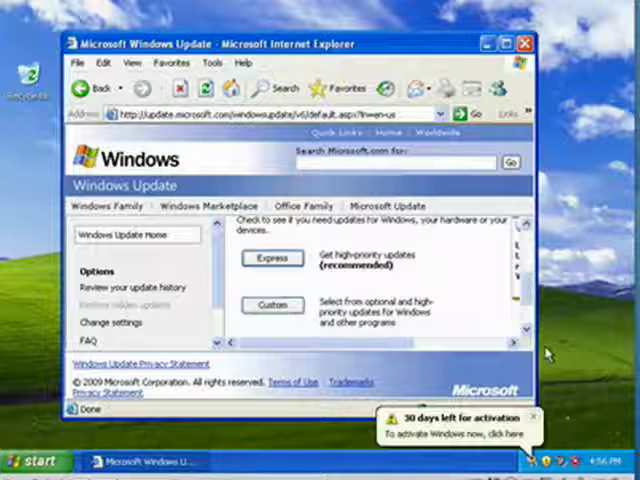
left_click_drag(540, 343, 628, 343)
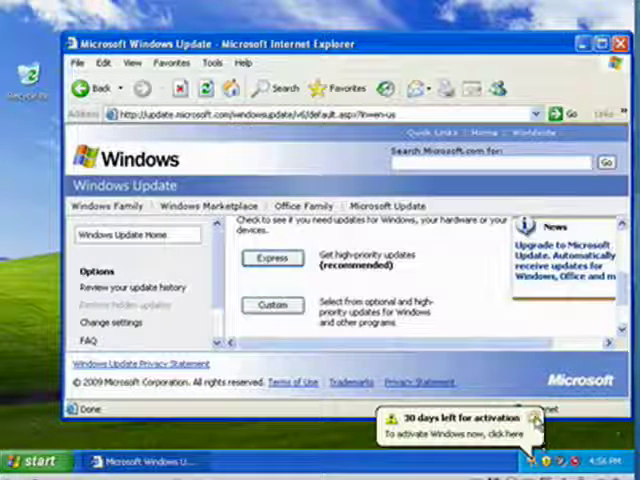
left_click(535, 418)
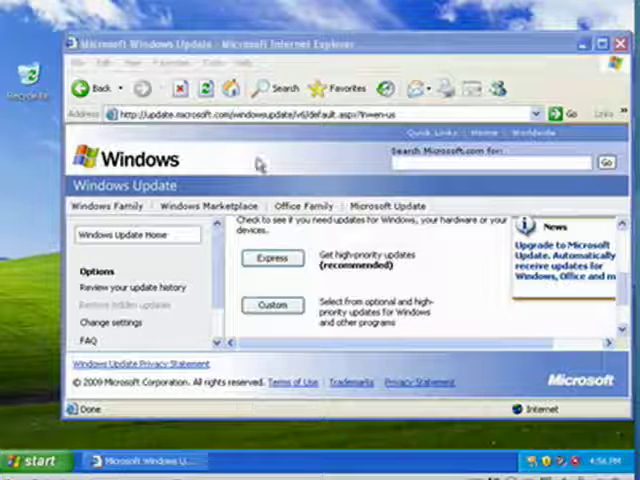
Step: Run an Express check for high-priority updates, agreeing to send information
left_click(272, 258)
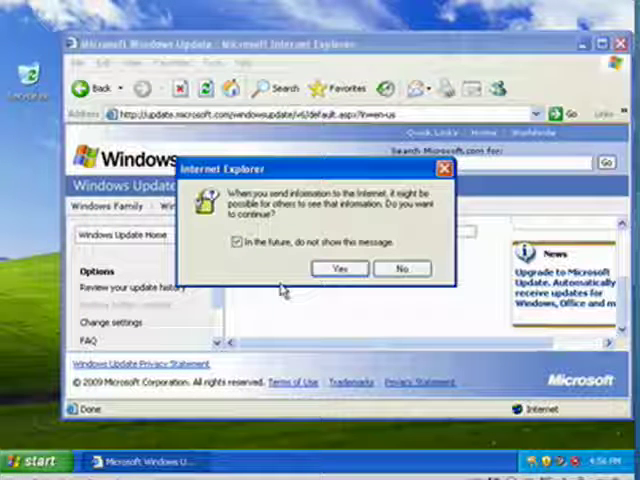
left_click(339, 268)
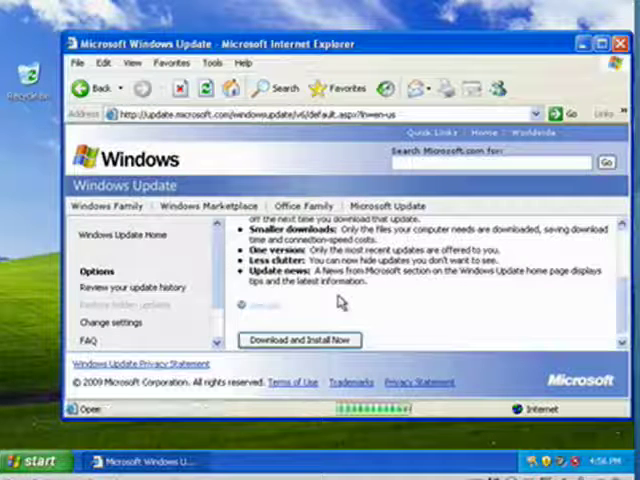
scroll(380, 300, "down", 1)
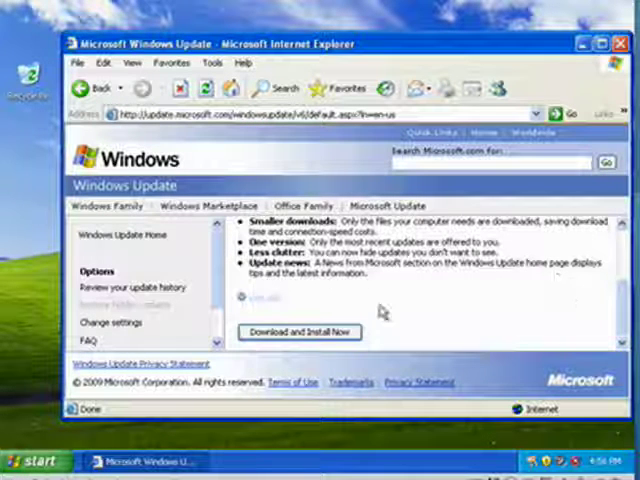
Step: Start downloading and installing the two found updates
left_click(320, 331)
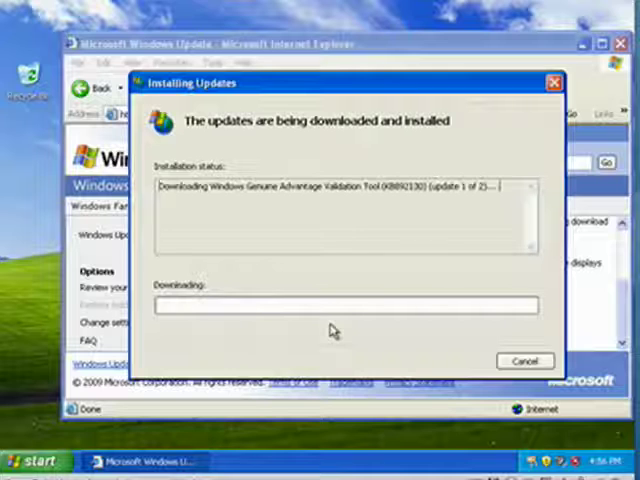